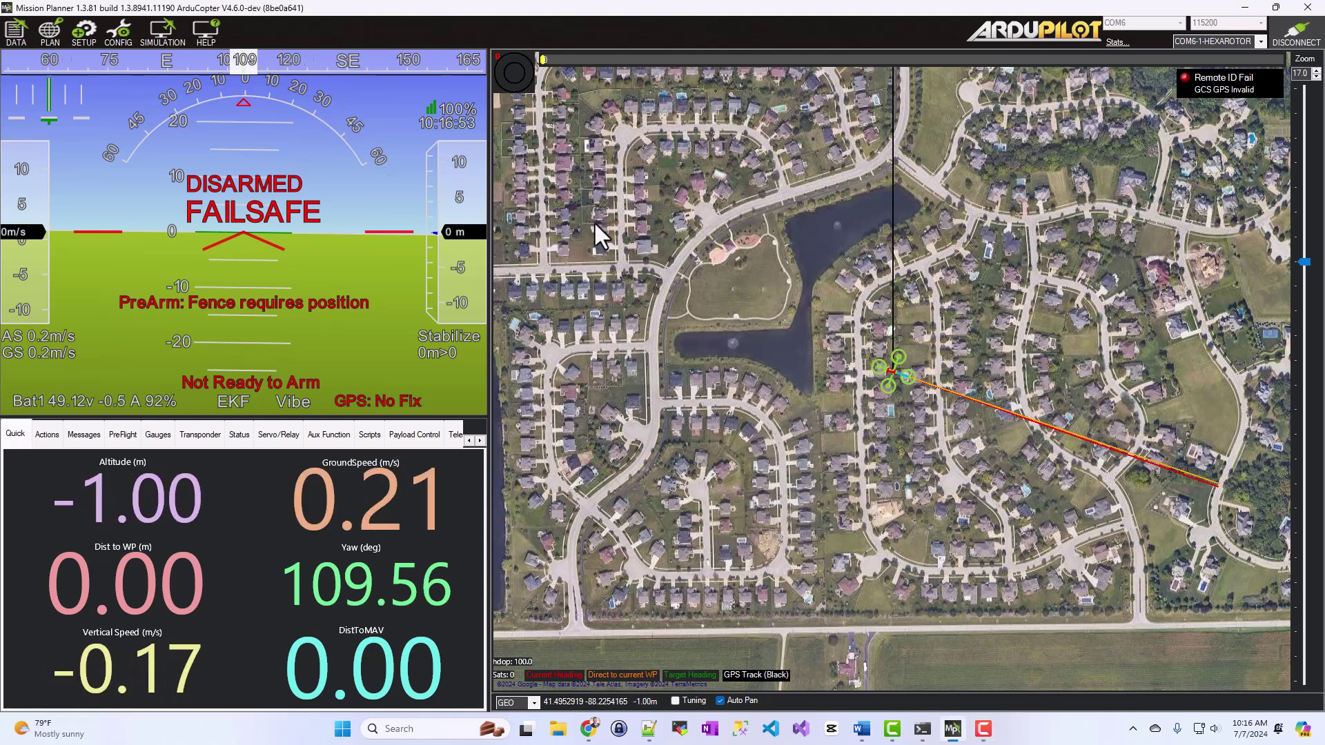
Open the Mavlink Inspector from the temp tools window, then close the temp window
key(ctrl+f)
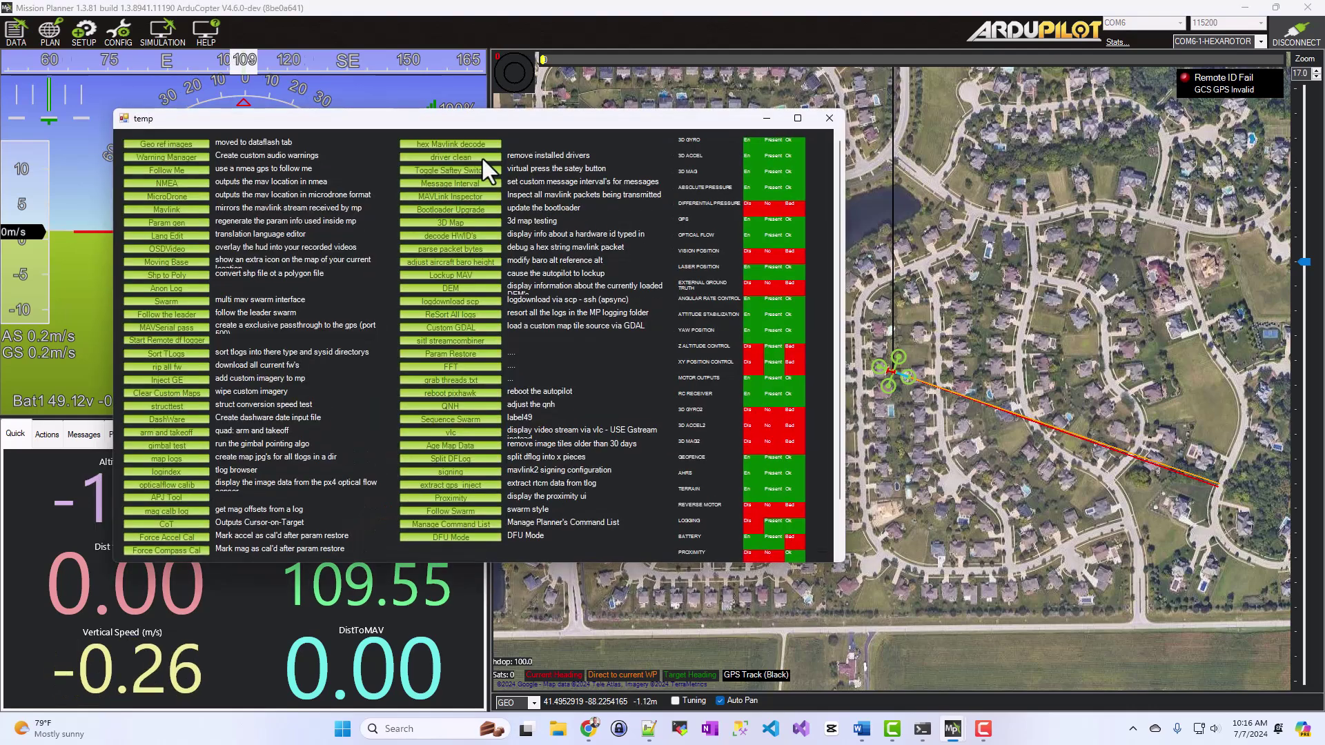
click(488, 196)
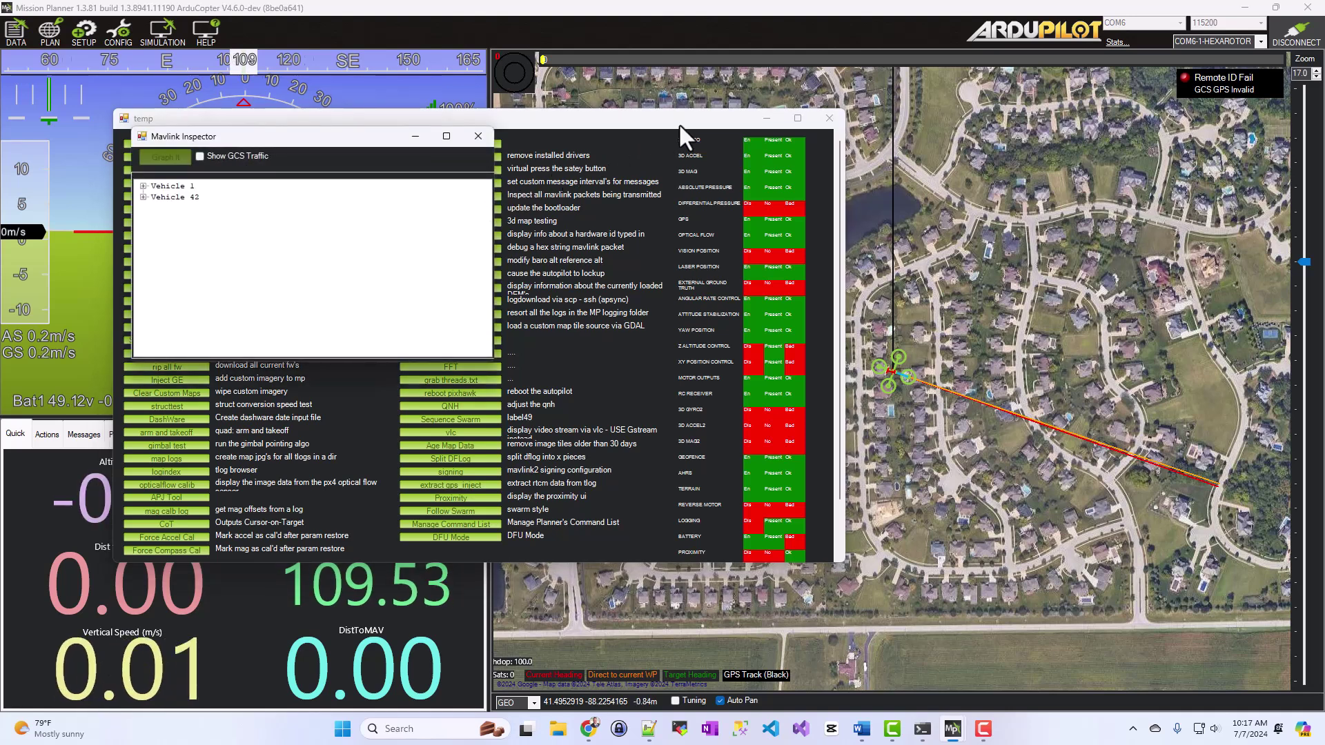
drag(690, 119, 776, 184)
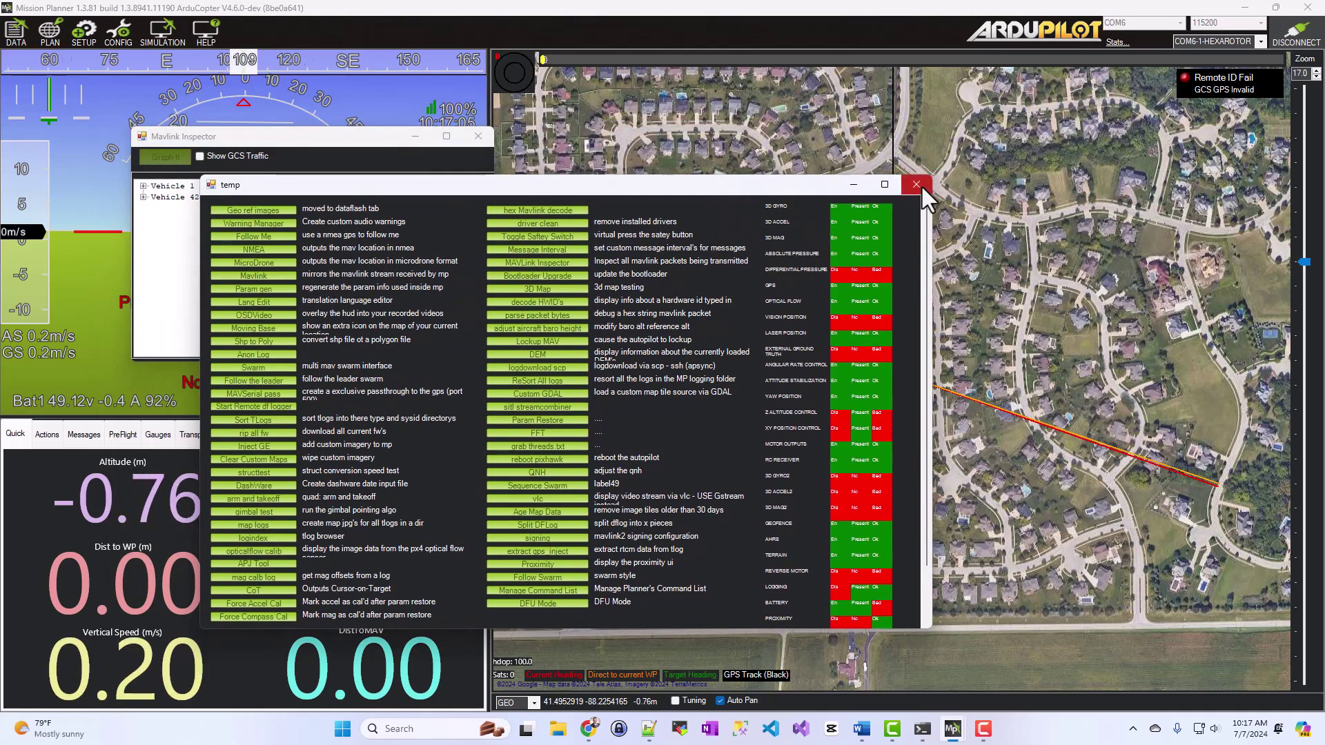
click(916, 184)
Enlarge and move the inspector right, and snap Mission Planner to the left half
drag(363, 139, 633, 154)
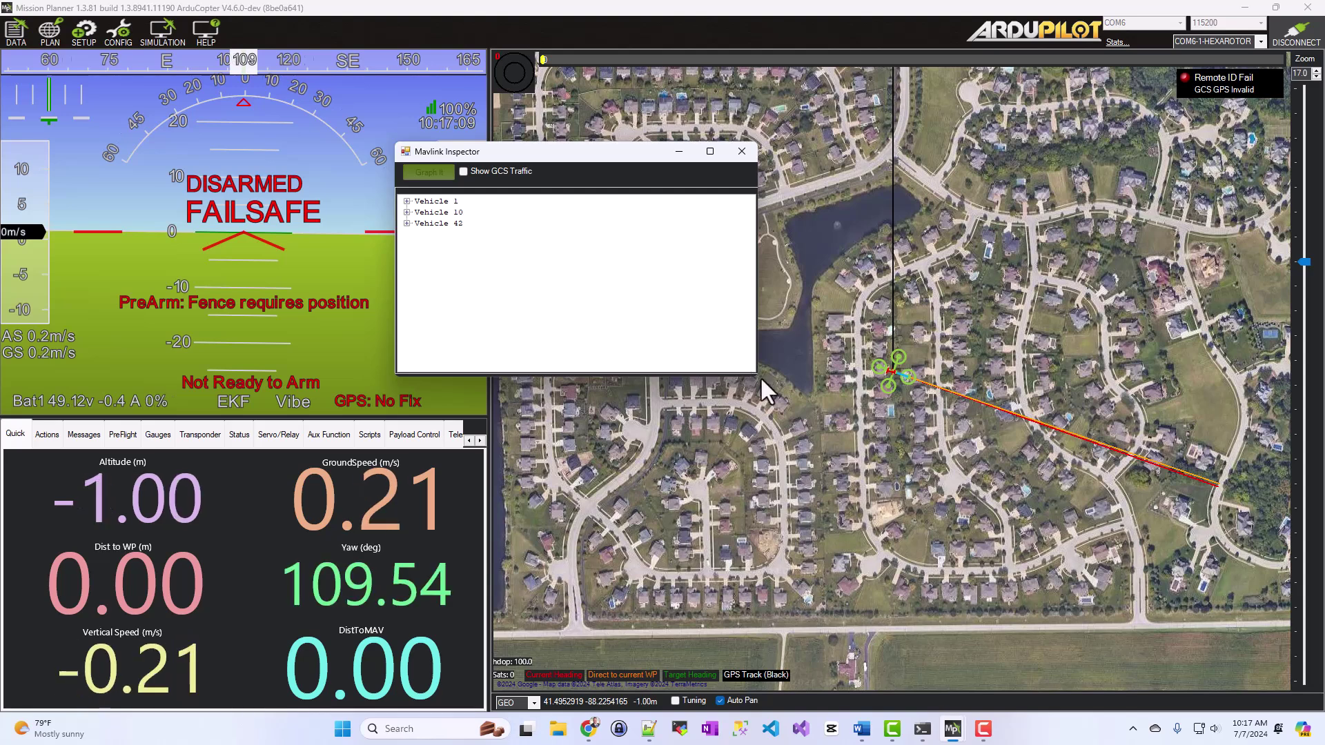
drag(757, 374, 993, 616)
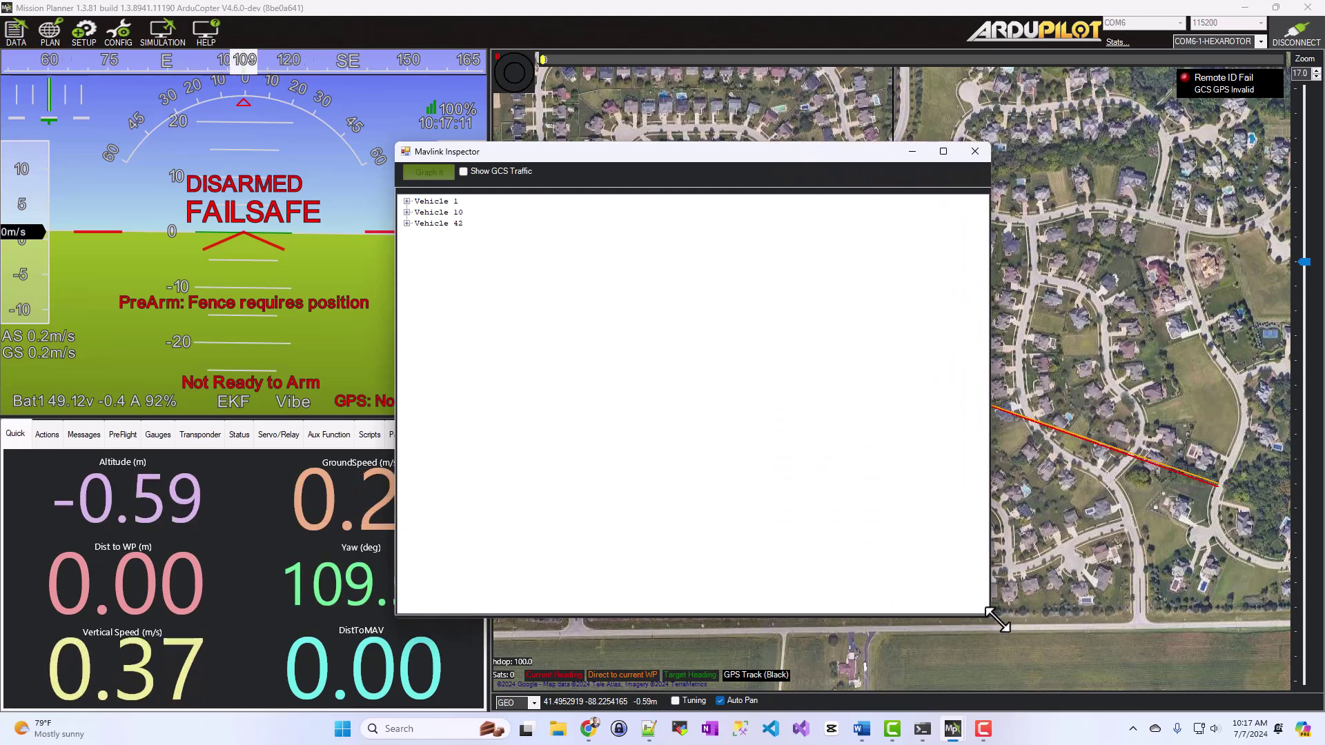
drag(697, 152, 936, 160)
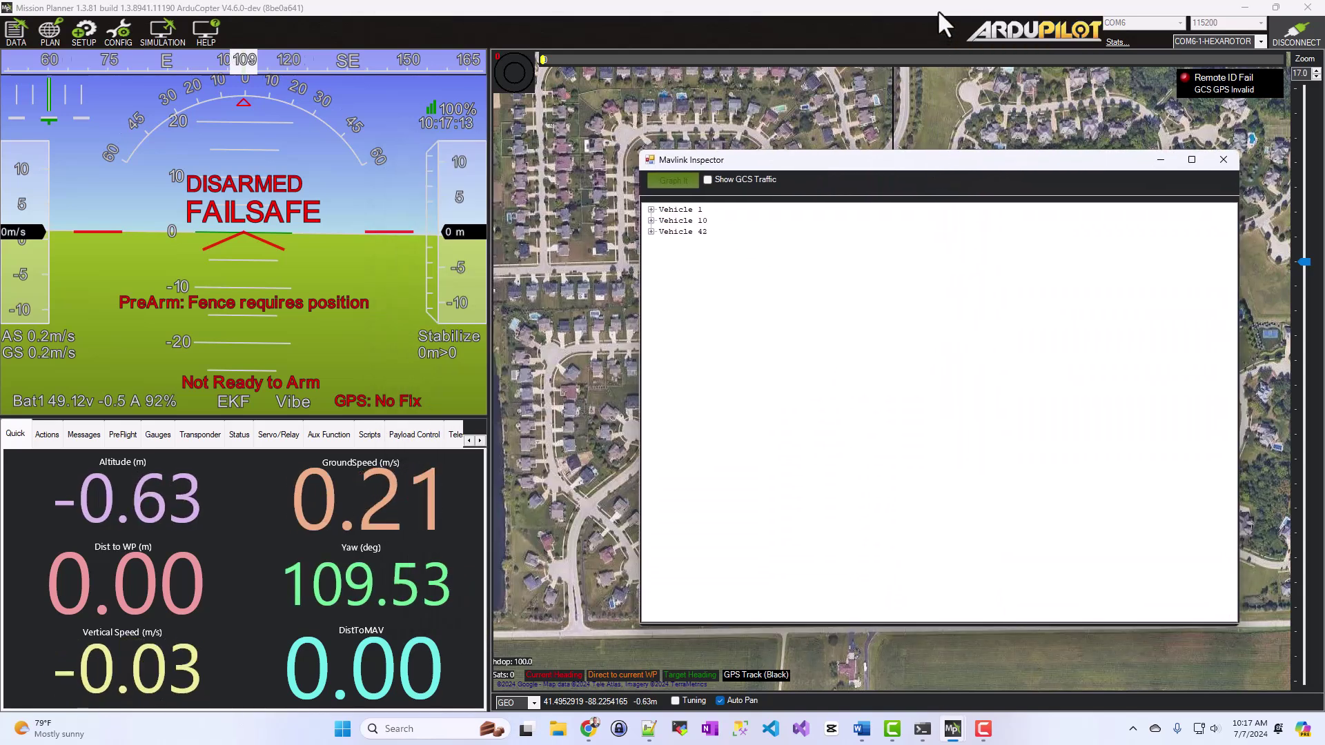
drag(937, 10, 3, 242)
Snap the inspector right, then expand Vehicles 1, 10 and 42 and Vehicle 1's autopilot messages
click(788, 207)
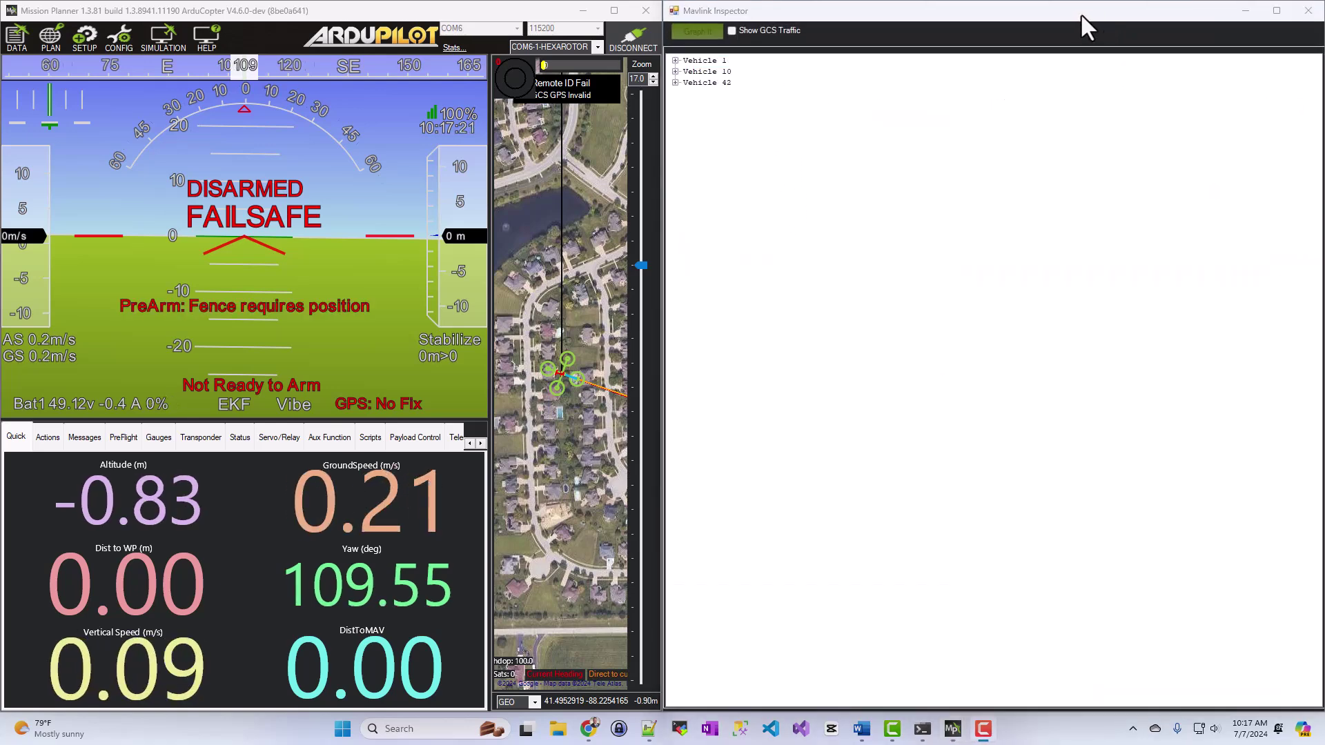
click(676, 82)
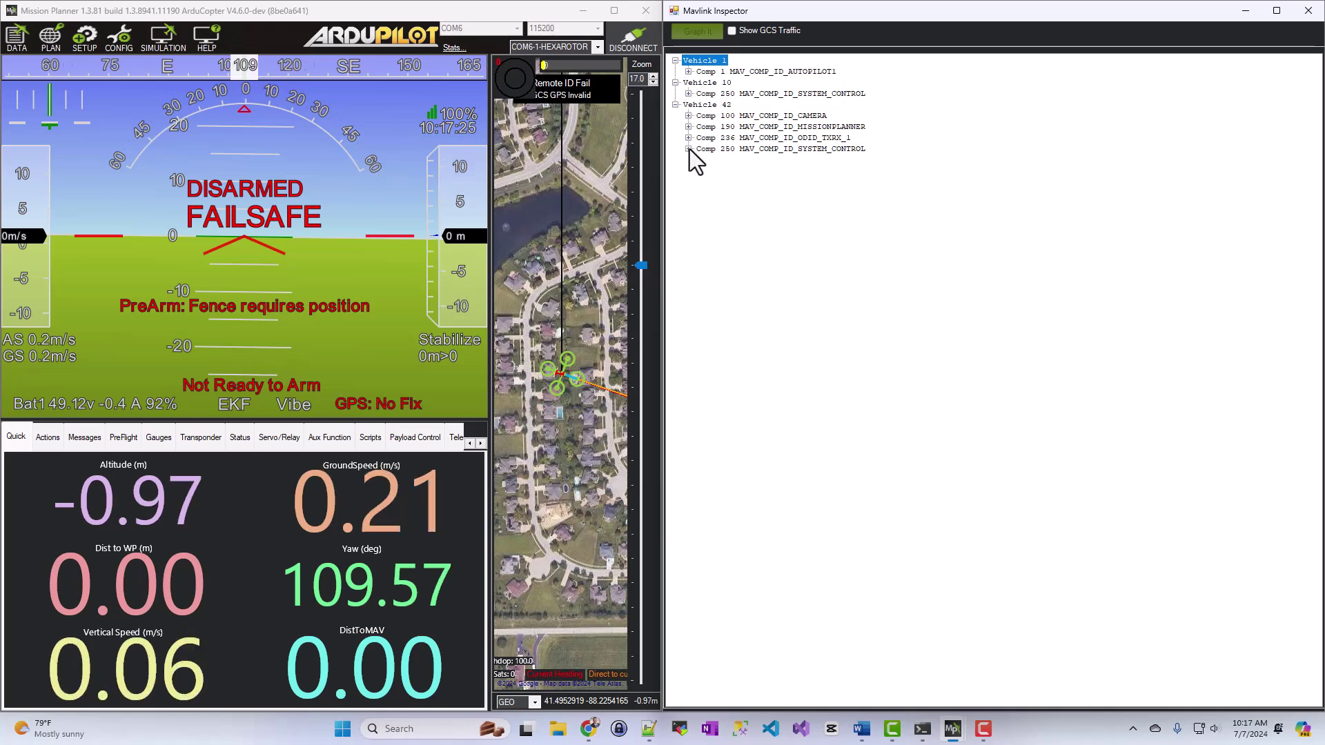
click(689, 148)
click(688, 137)
click(689, 126)
click(689, 116)
click(688, 93)
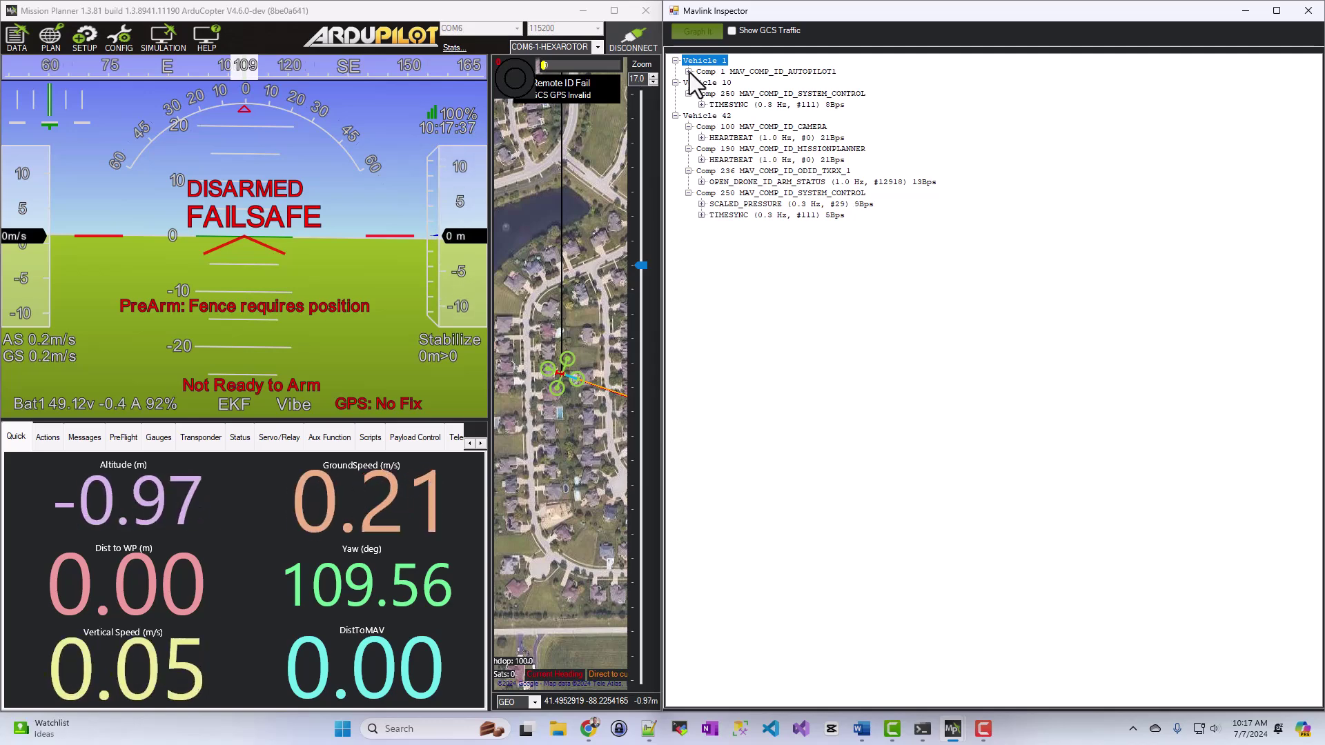
click(688, 72)
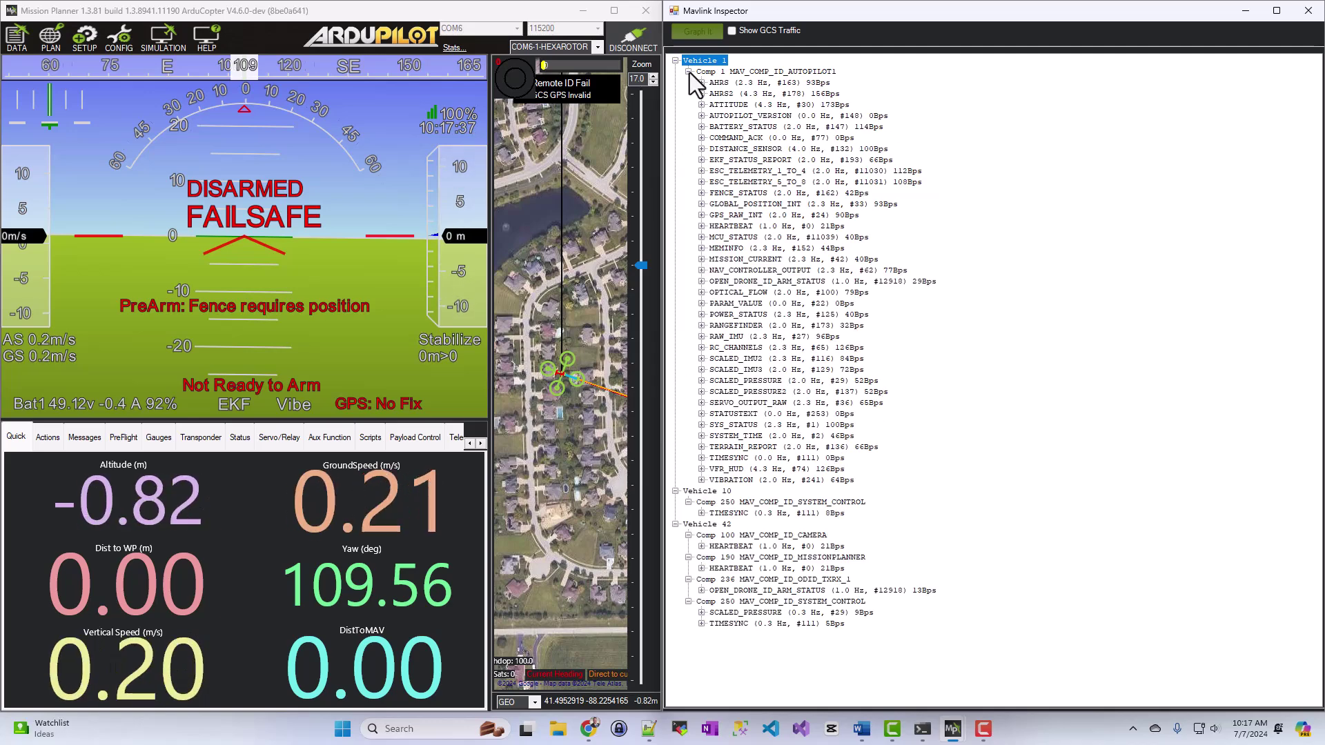
Expand ESC_TELEMETRY_5_TO_8 and ESC_TELEMETRY_1_TO_4 to show count, current, rpm, temperature and voltage
click(735, 127)
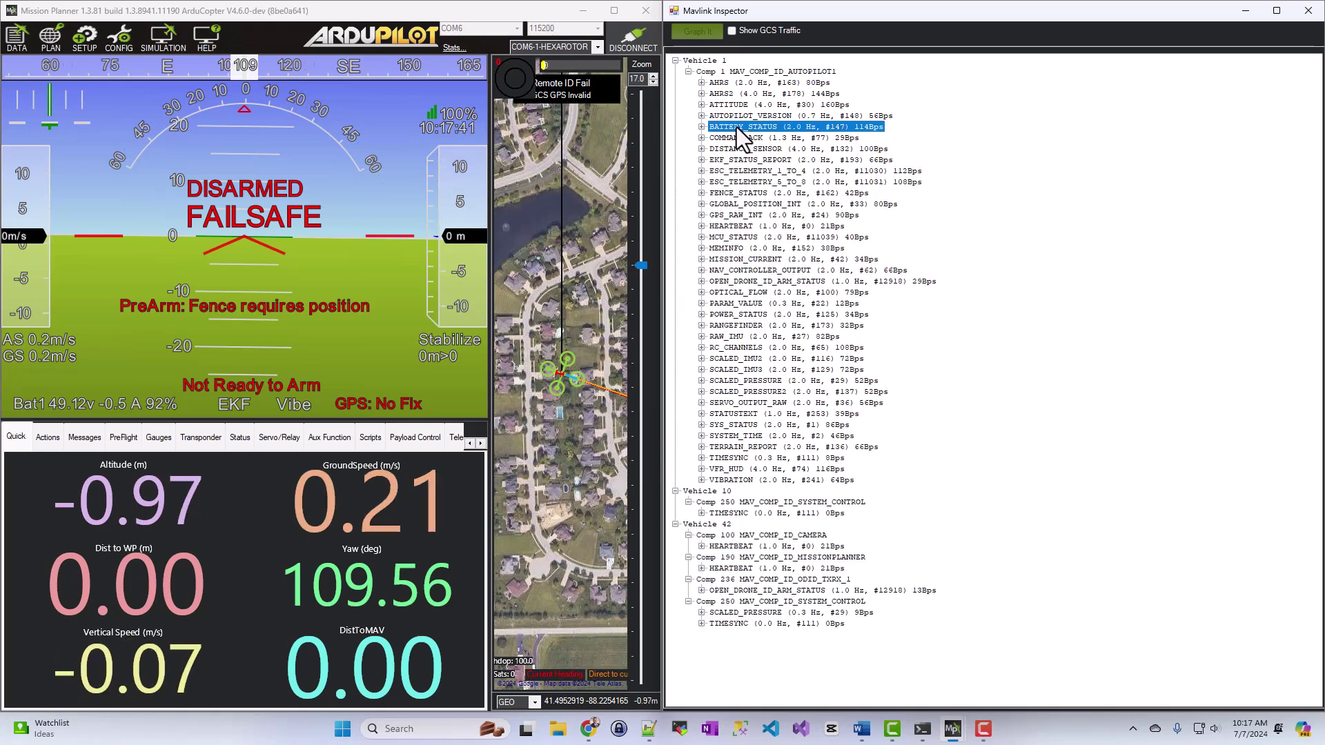
click(744, 171)
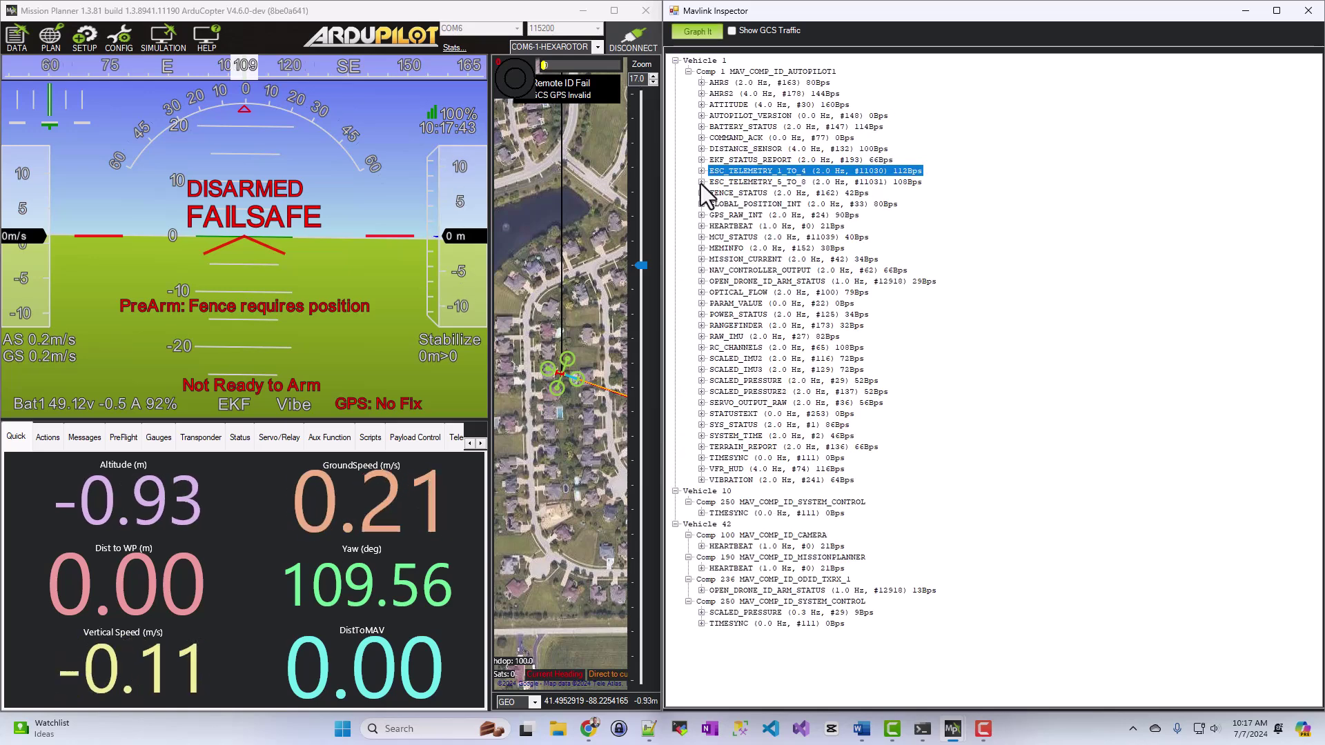
click(701, 182)
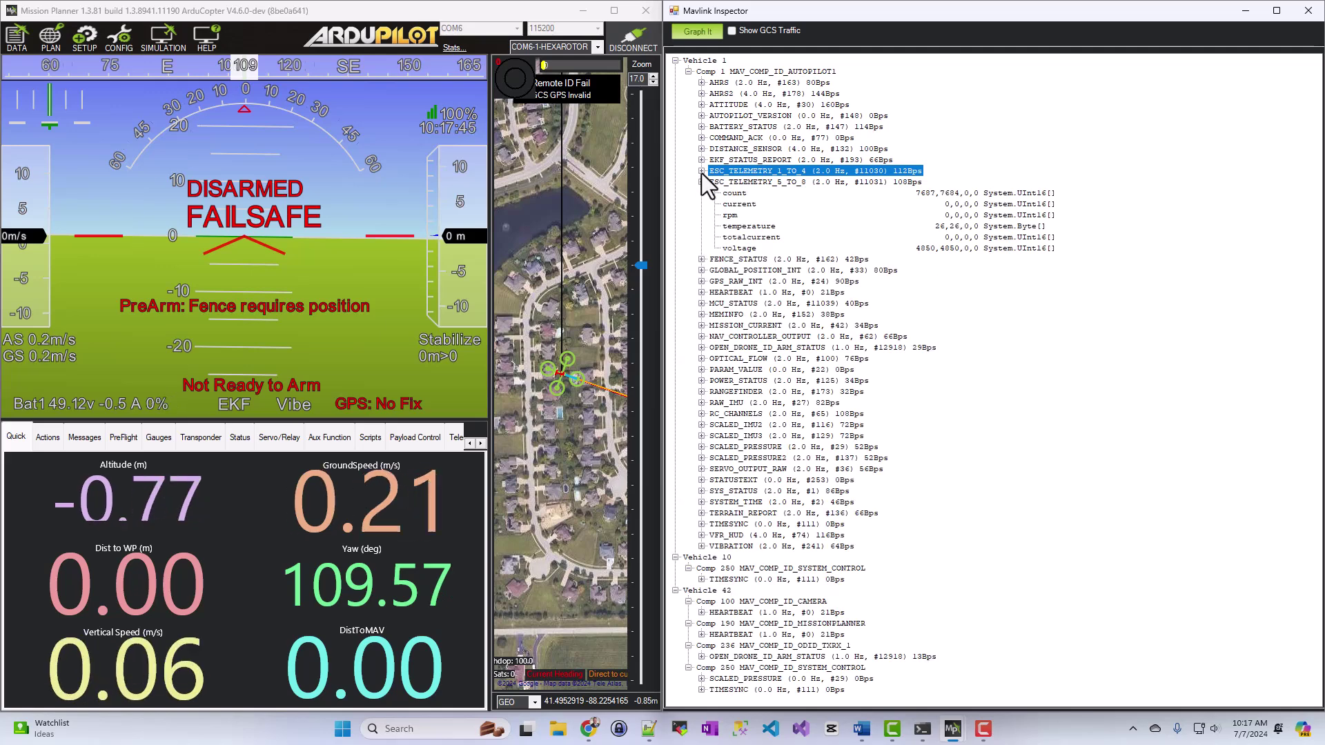
click(701, 171)
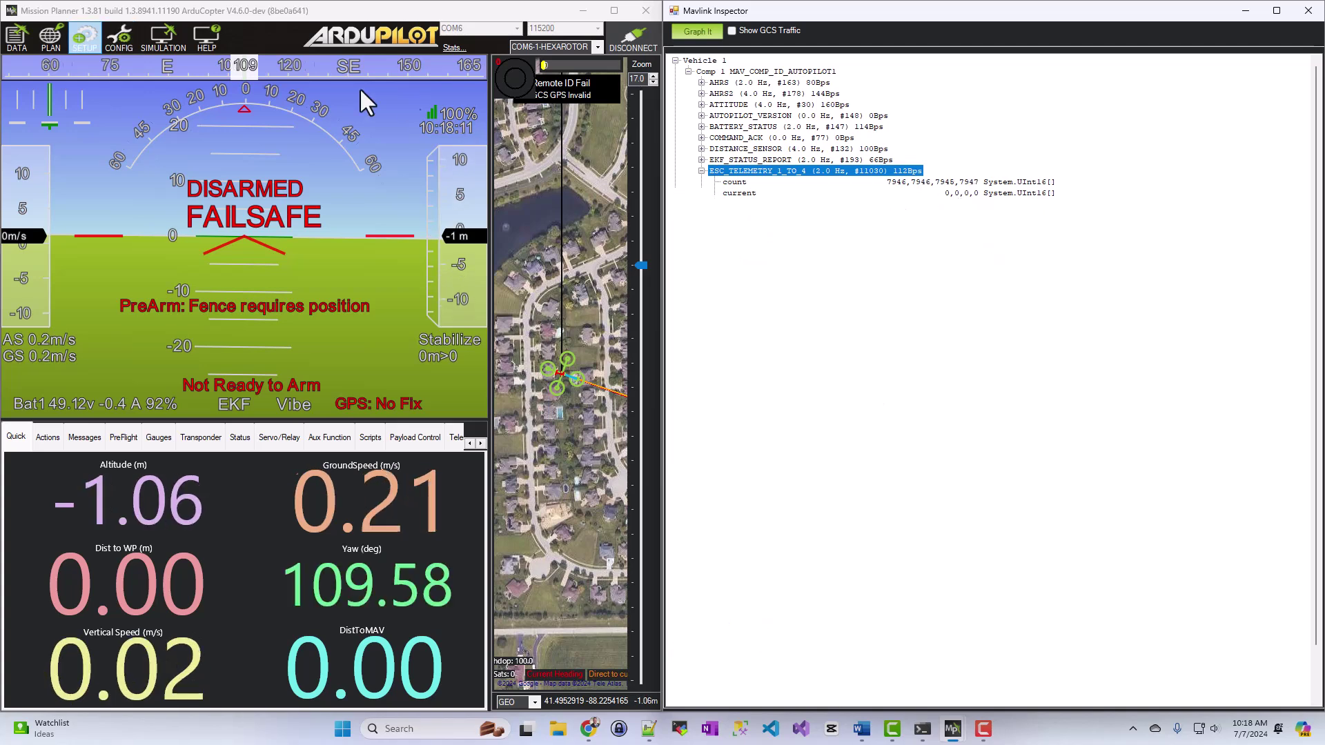
Go to SETUP > Optional Hardware > Motor Test
click(91, 40)
click(89, 40)
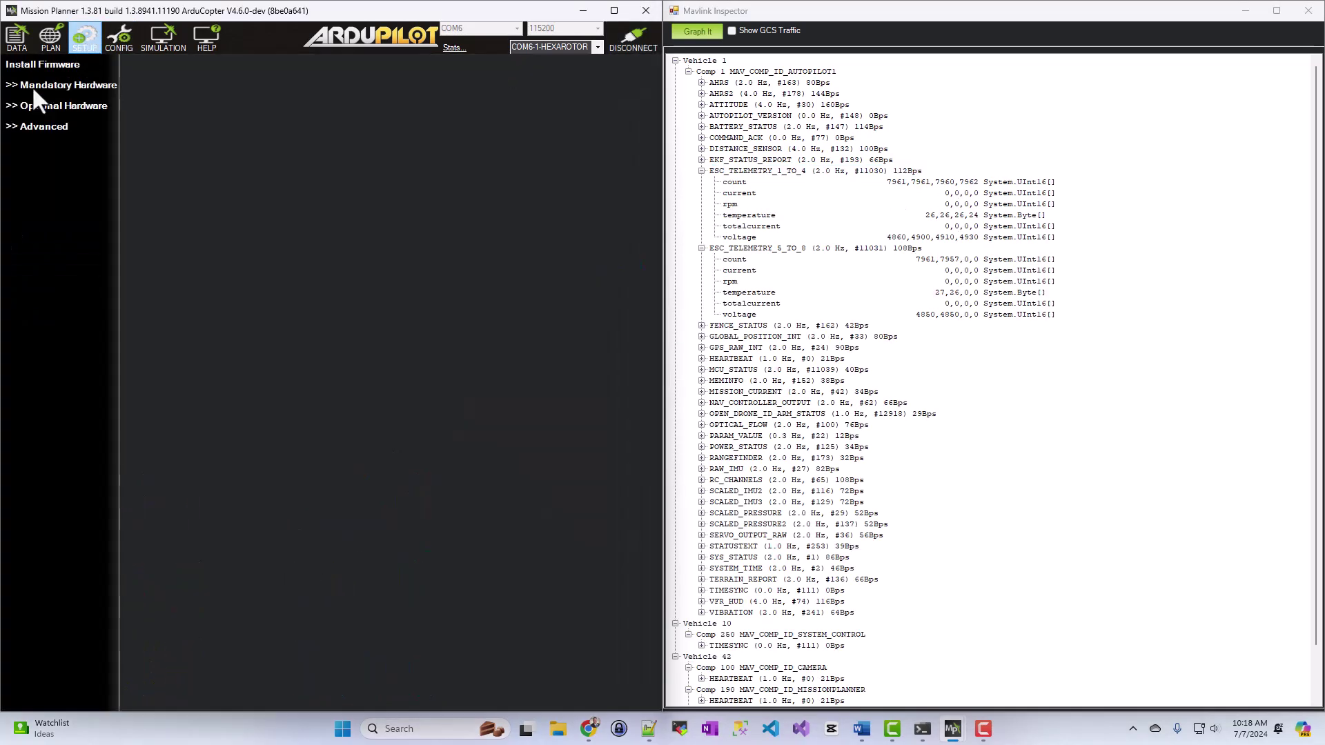
click(9, 105)
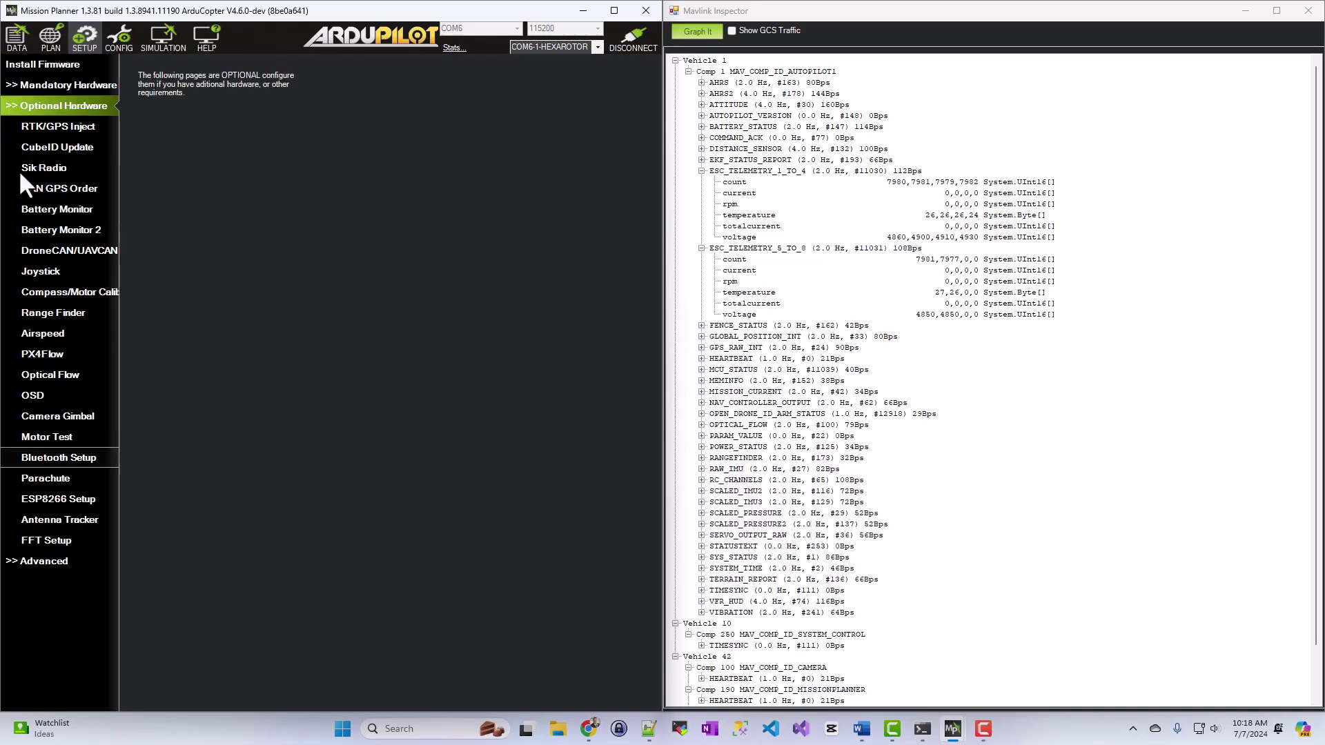
click(55, 437)
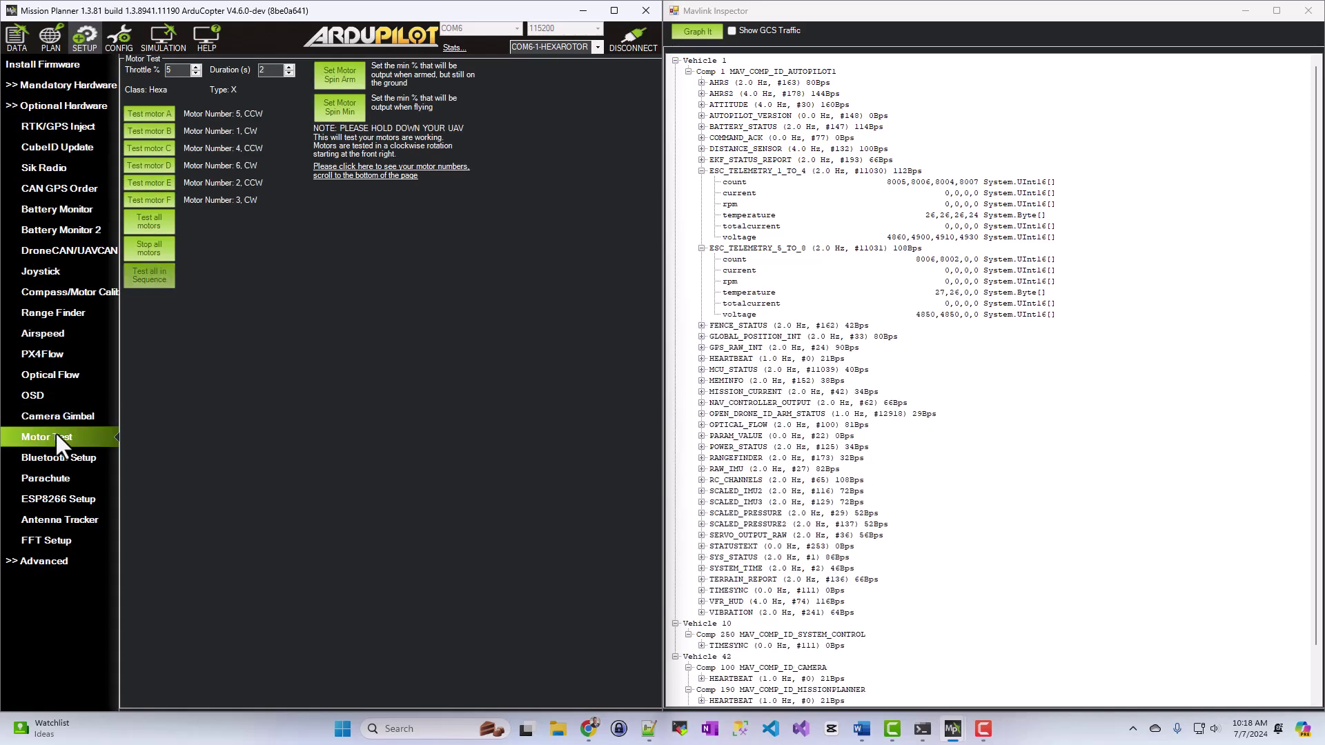
Set the test duration to 10 seconds and test all motors
drag(271, 71, 255, 67)
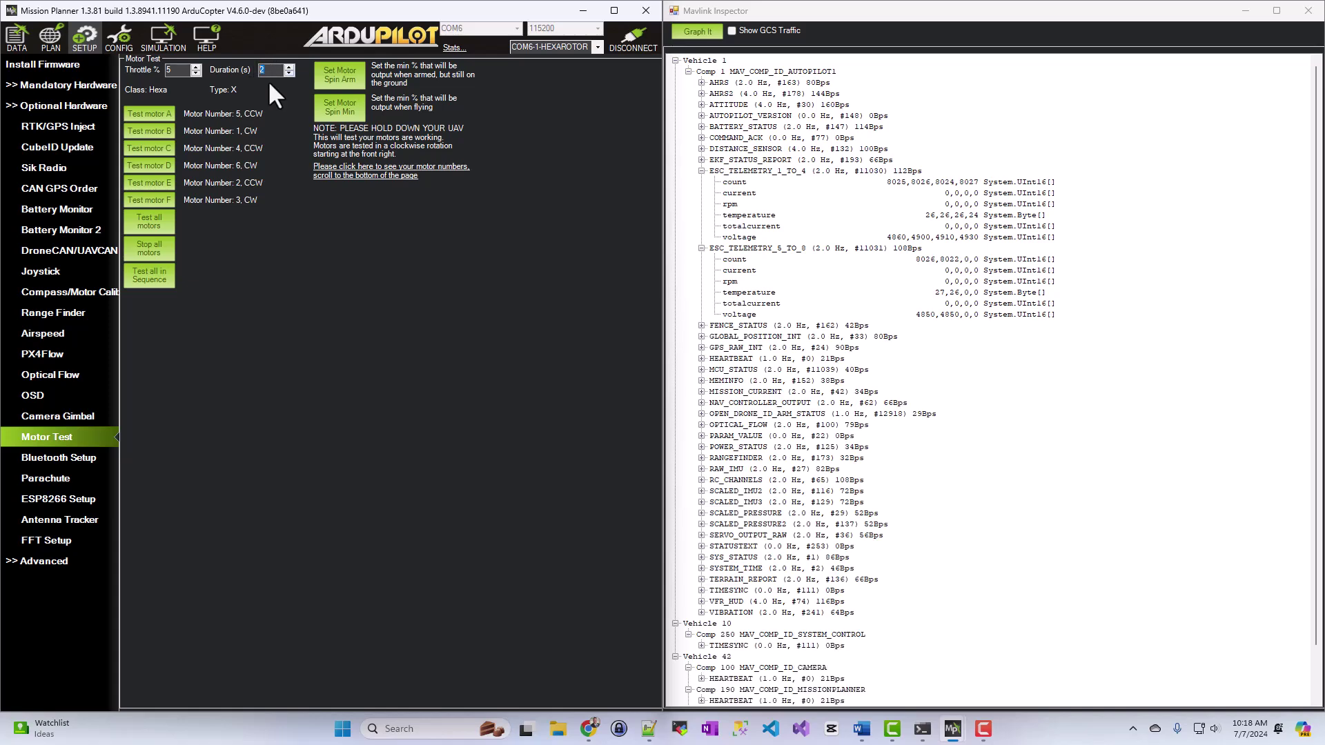
text(8)
key(BackSpace)
text(10)
click(159, 220)
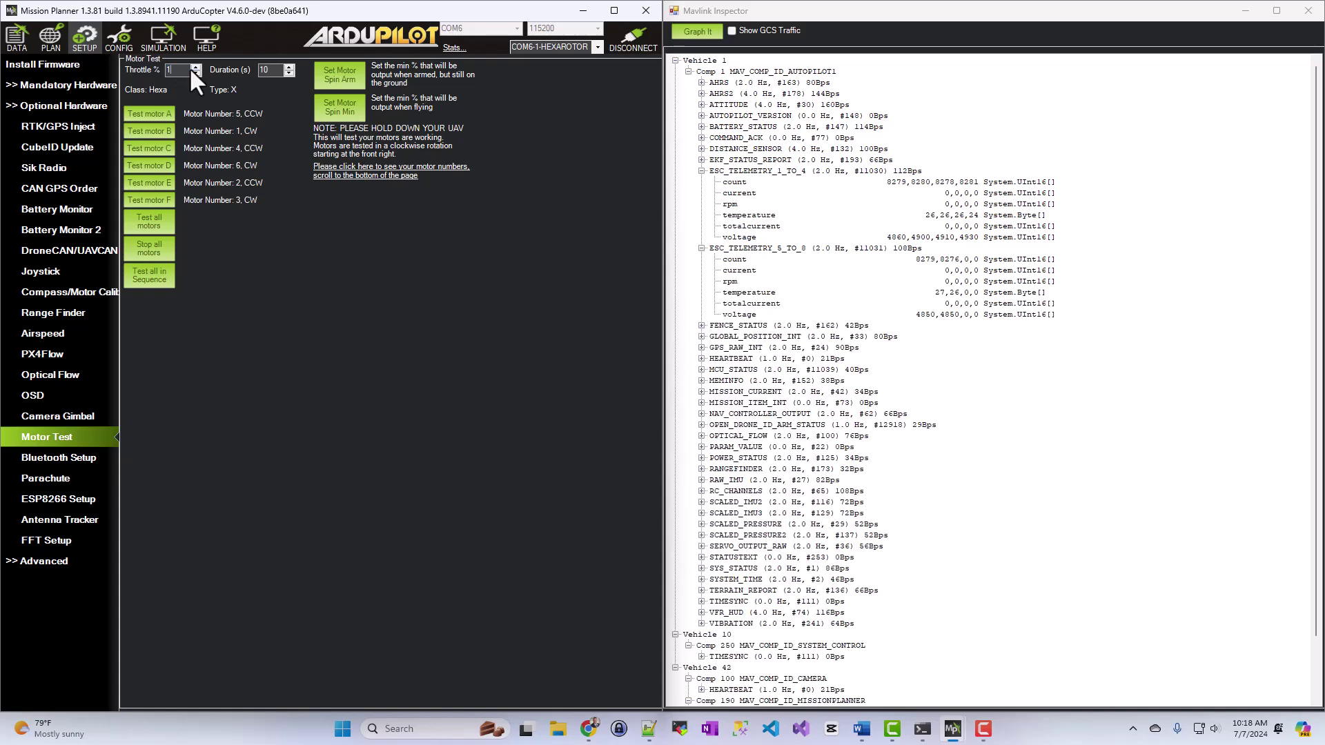
Rerun all motors at 20% throttle, then expand BATTERY_STATUS to show remaining charge and cell voltages
key(Tab)
click(156, 222)
text(20)
click(152, 226)
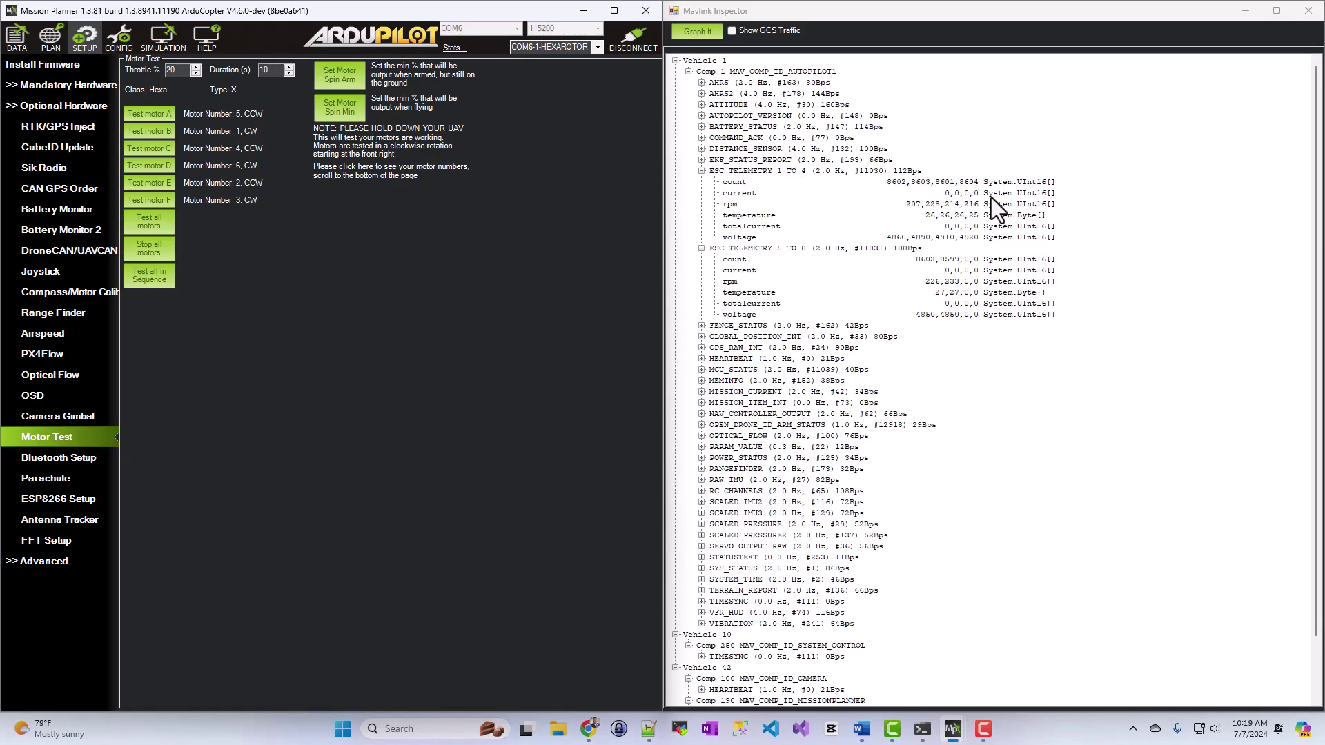
click(702, 126)
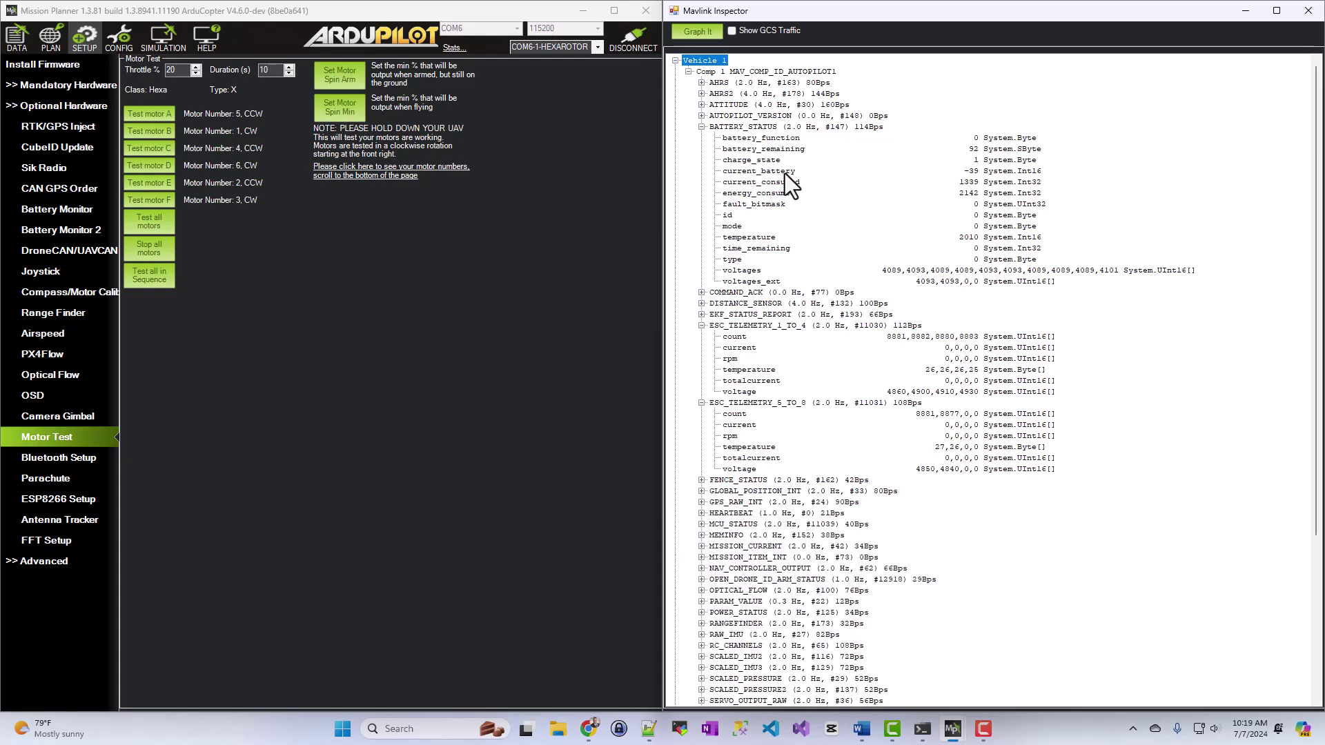
Test all motors again while watching BATTERY_STATUS and ESC telemetry current in the inspector
click(152, 221)
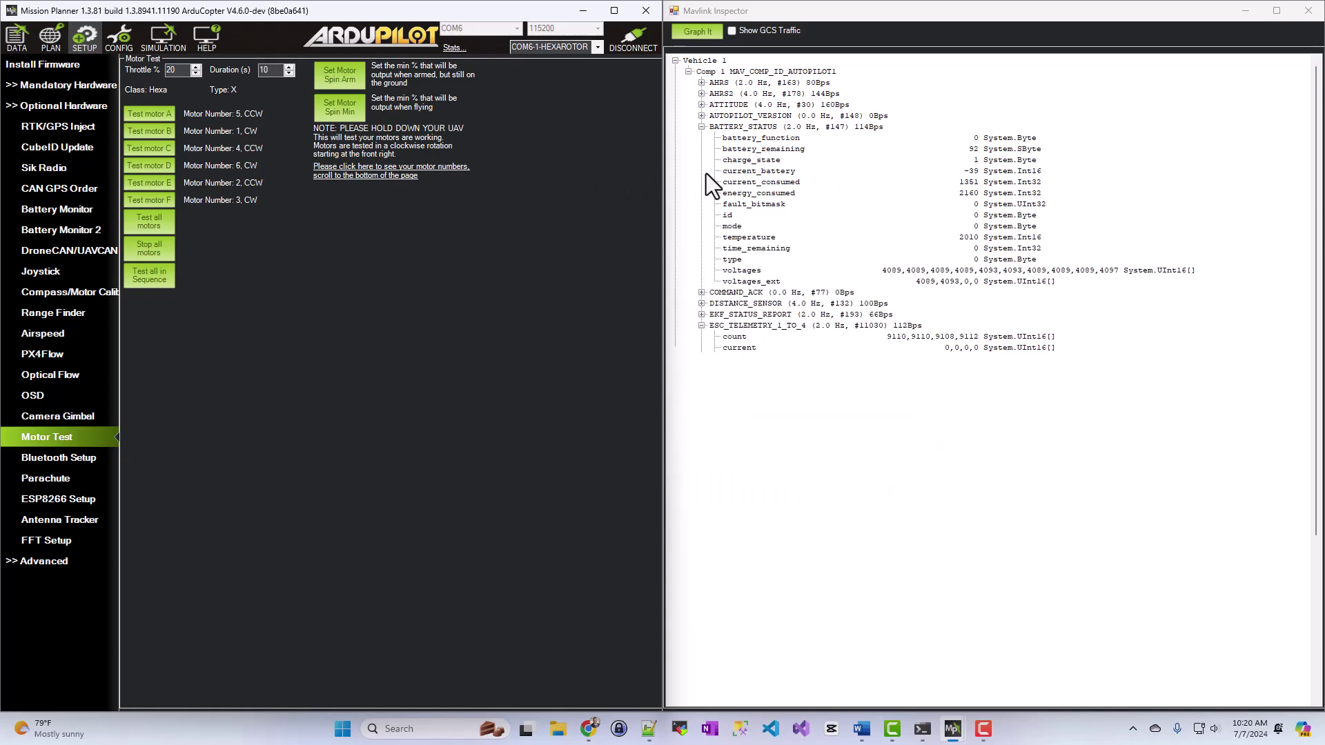
click(701, 105)
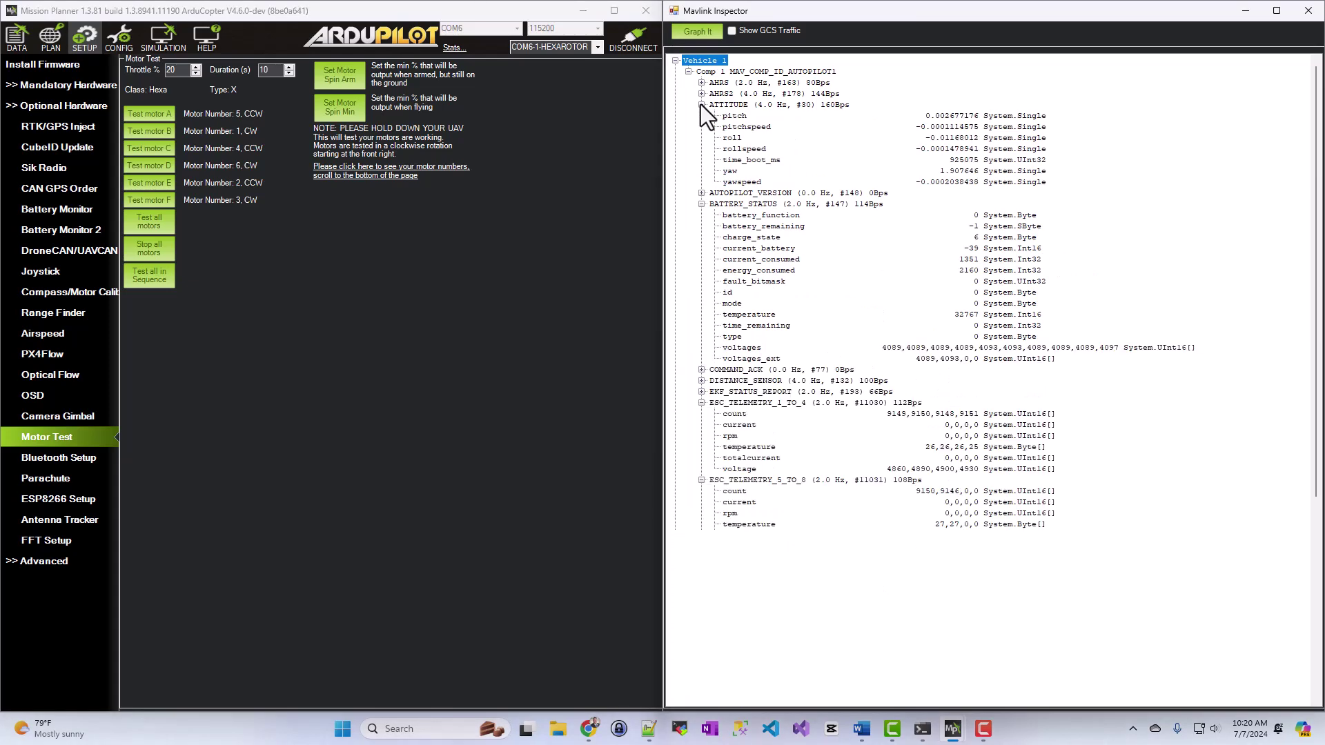
click(701, 105)
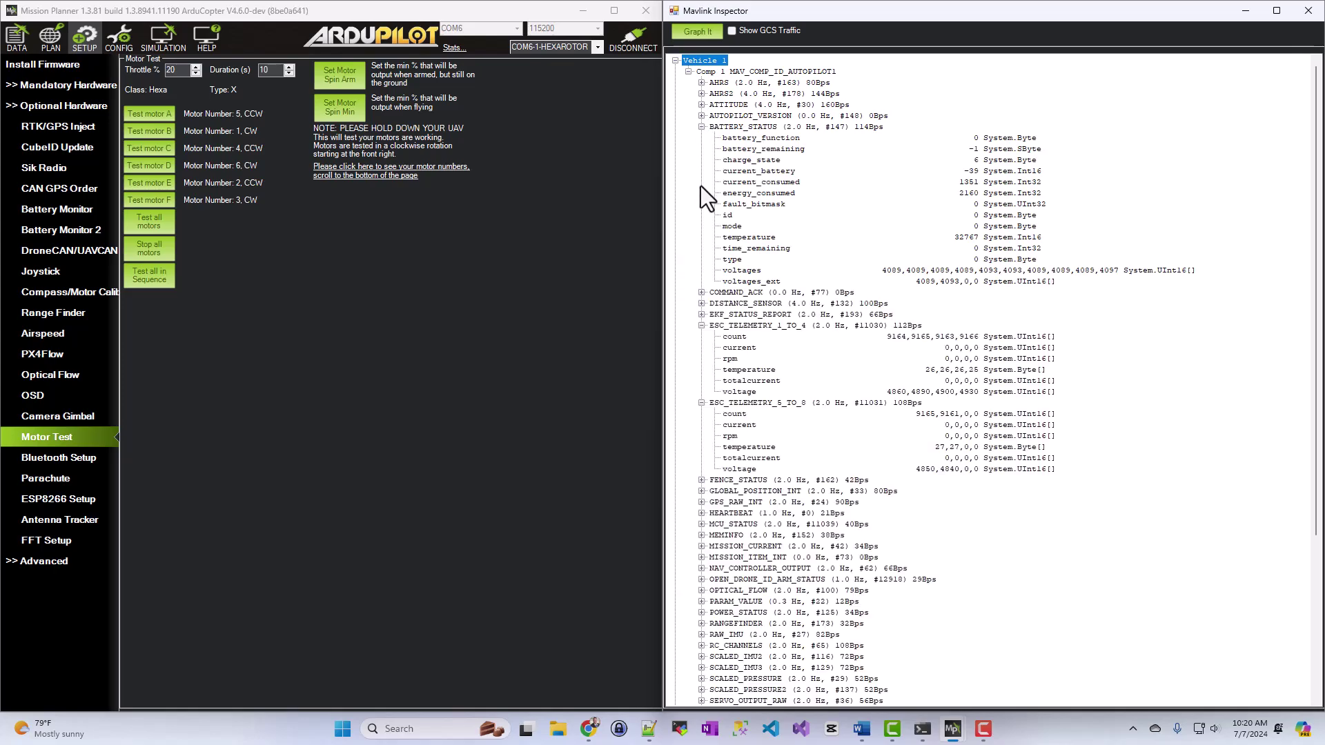